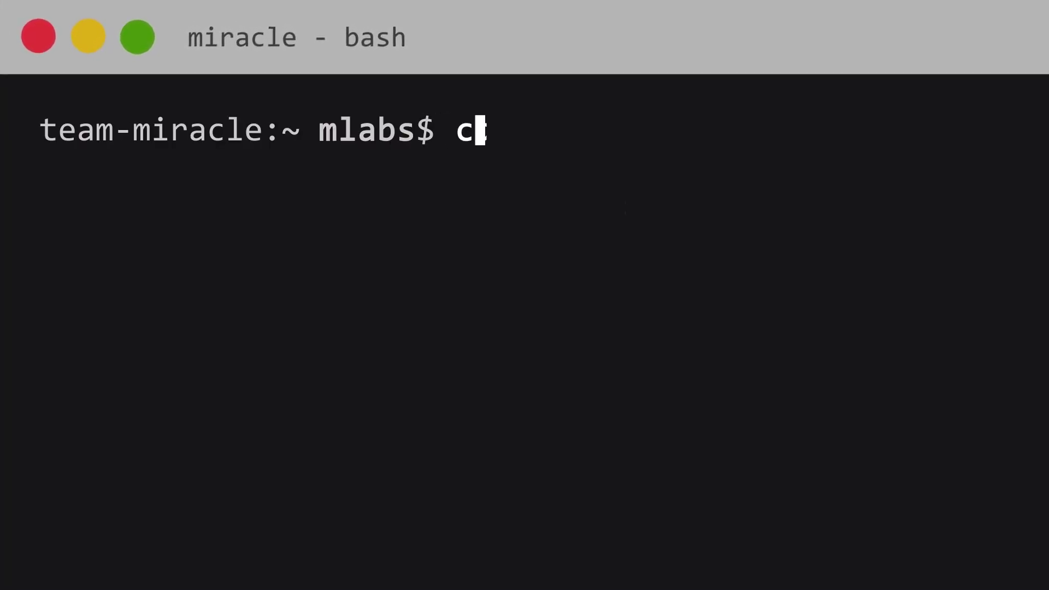
Run 'cd innovation' and 'start TheLaboratory' to open the HR Self Service Center dashboard.
text(d innovation)
key(Return)
text(start)
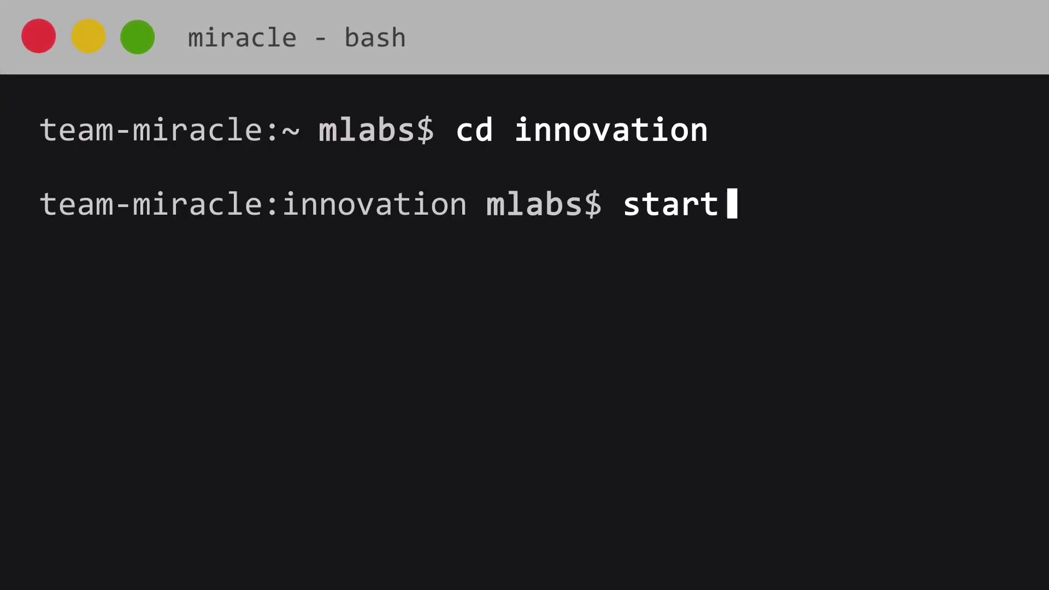
text( TheLaboratory)
key(Return)
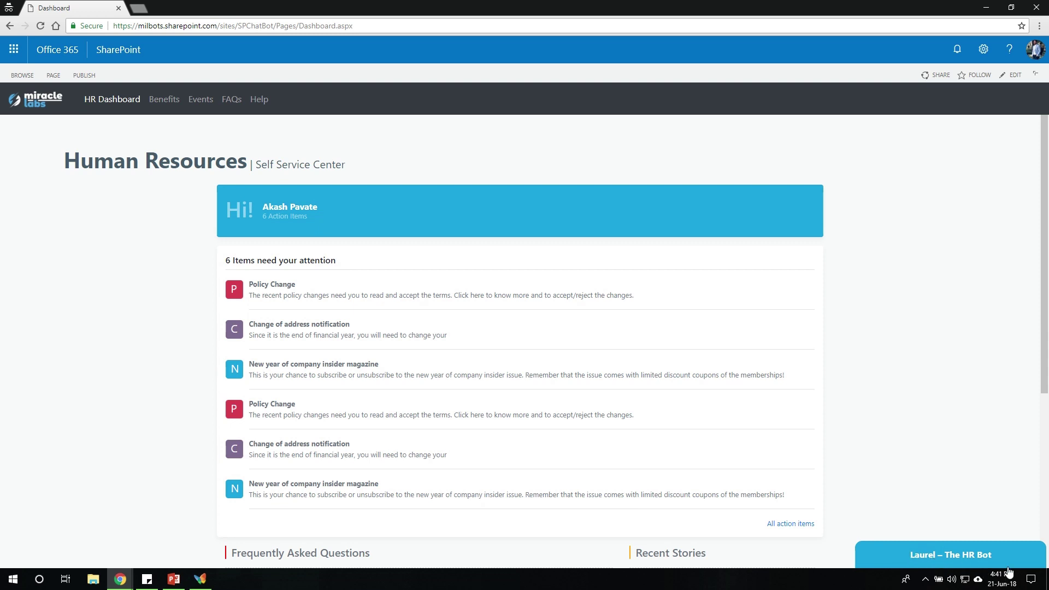
Open the Laurel – The HR Bot chat and send it 'hi'.
click(938, 559)
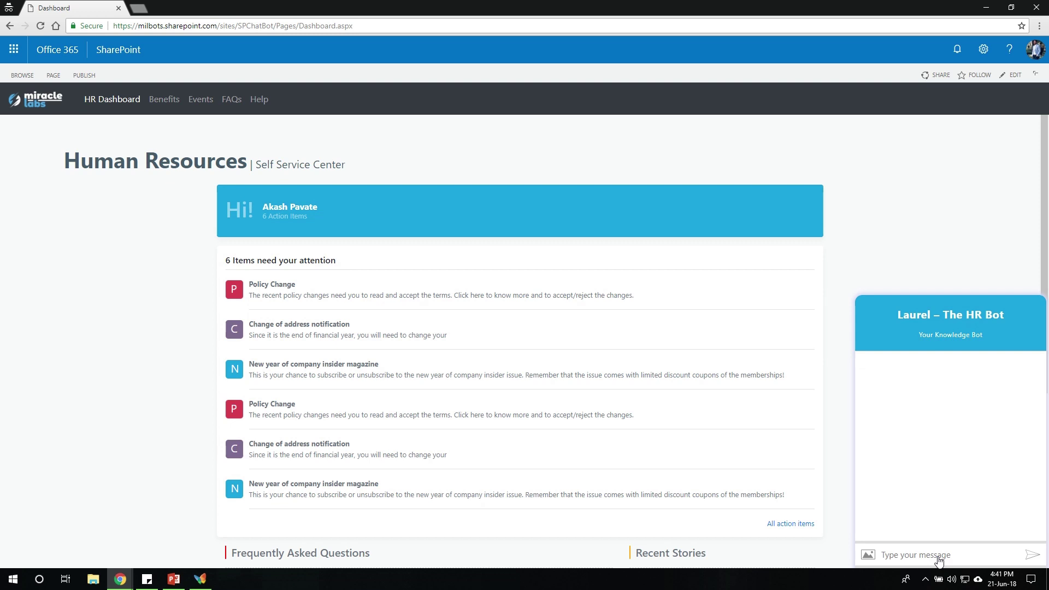
click(939, 557)
text(hi)
key(Return)
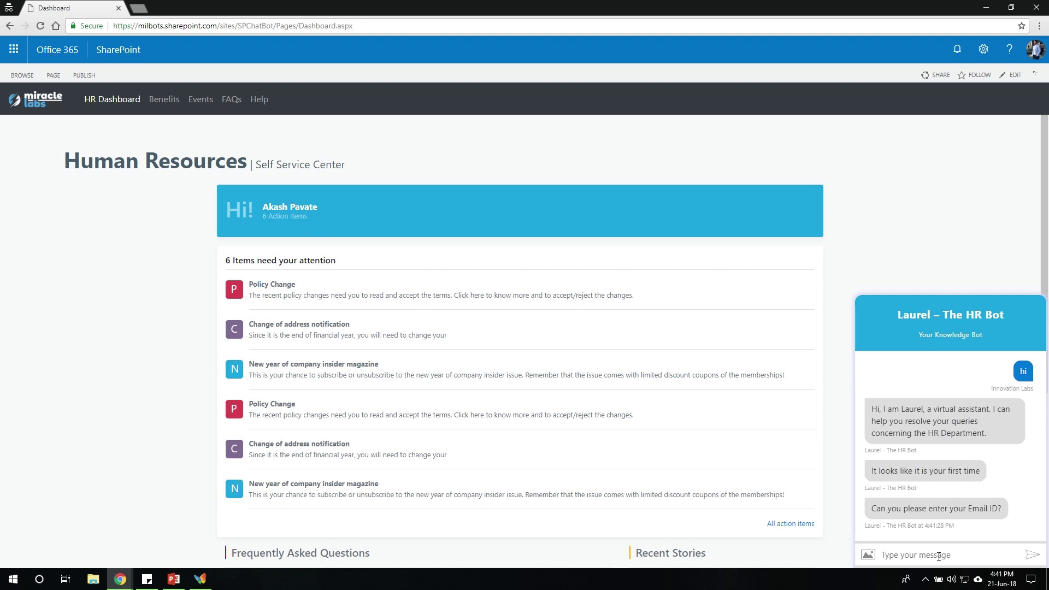
Give the bot the employee's e-mail address and first name, then greet it with 'hi' again.
key(Return)
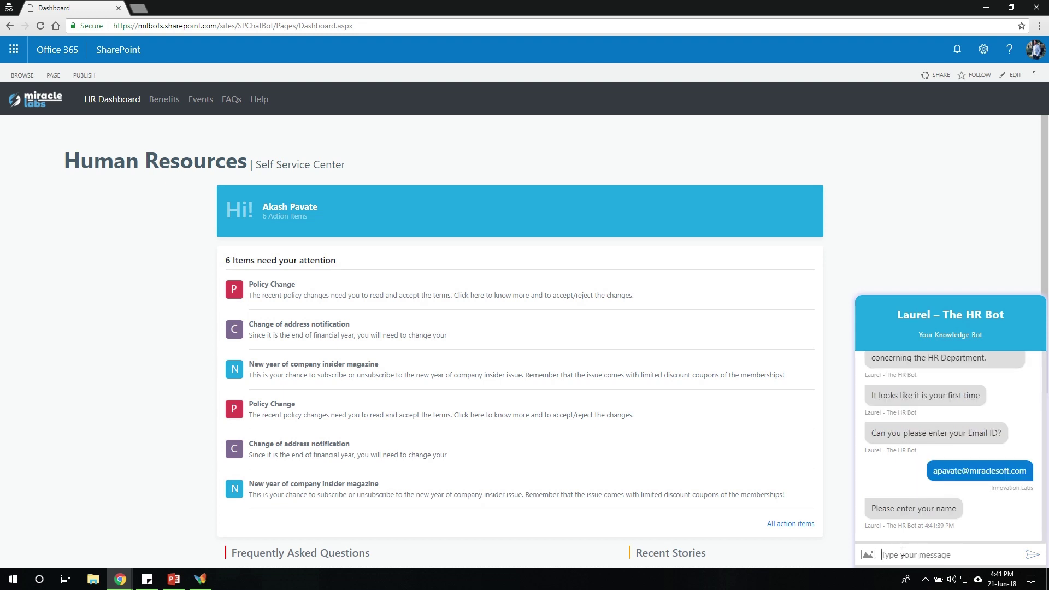
text(Akash)
key(Return)
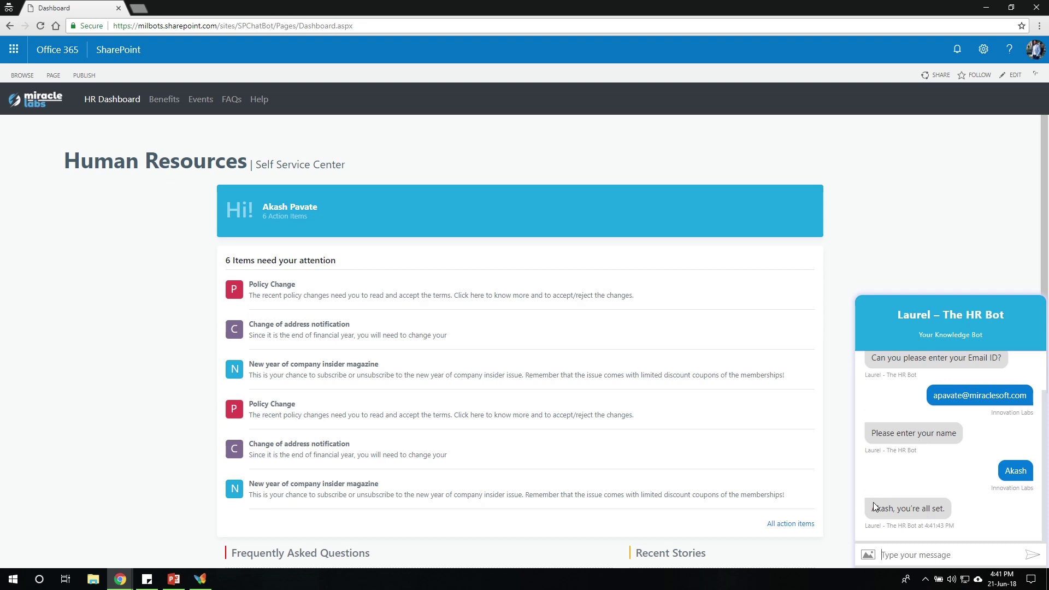
text(hi)
key(Return)
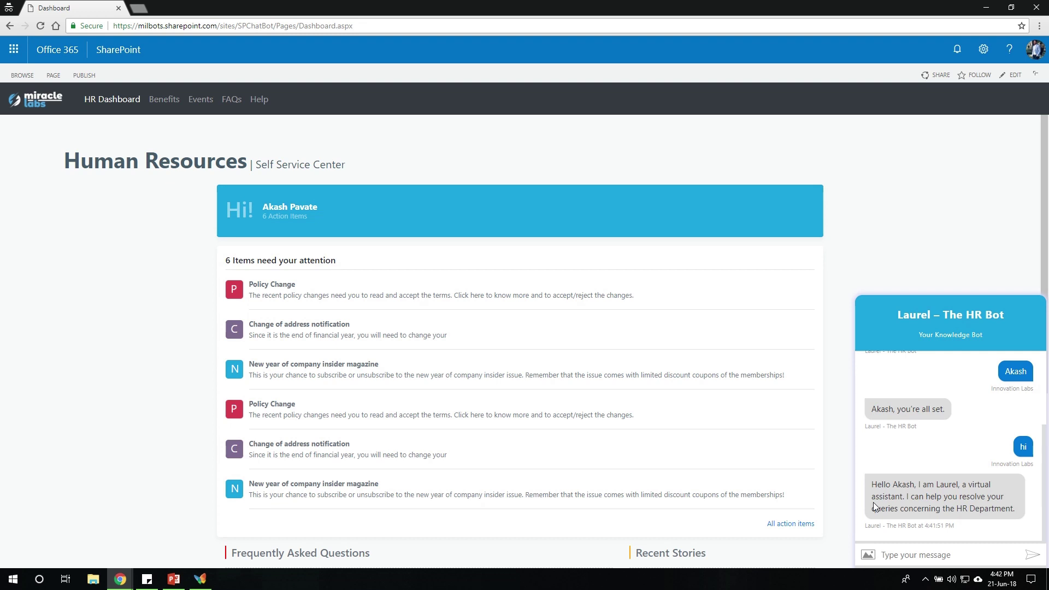
Ask Laurel 'What can you do' to get its sample HR requests.
text(What can you do)
key(Return)
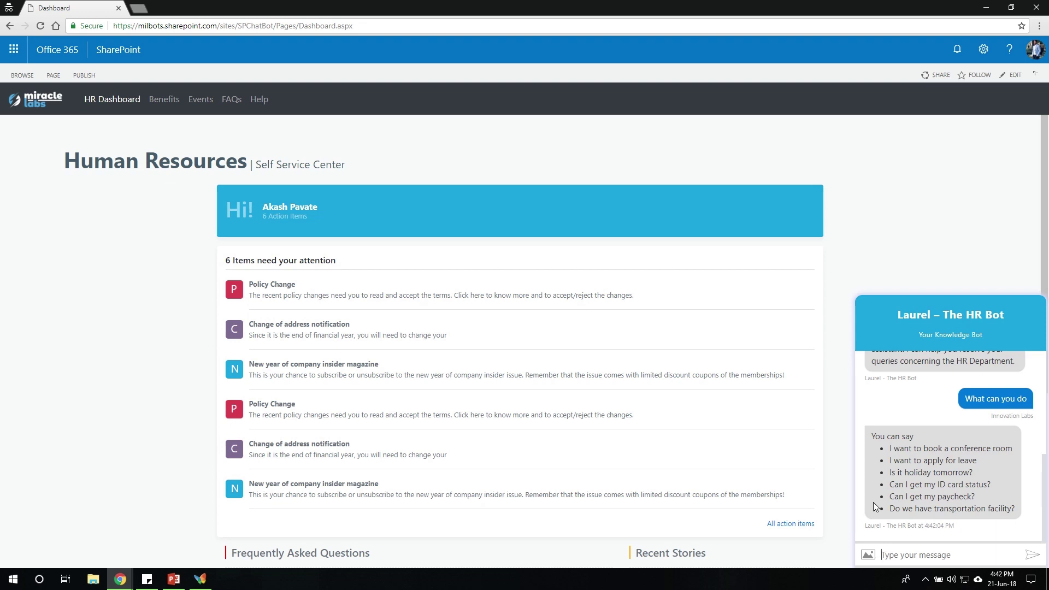
Ask Laurel 'Where's my ID Card' and 'where's my paycheck' in the chat.
click(911, 557)
text(Where's my ID Card)
key(Return)
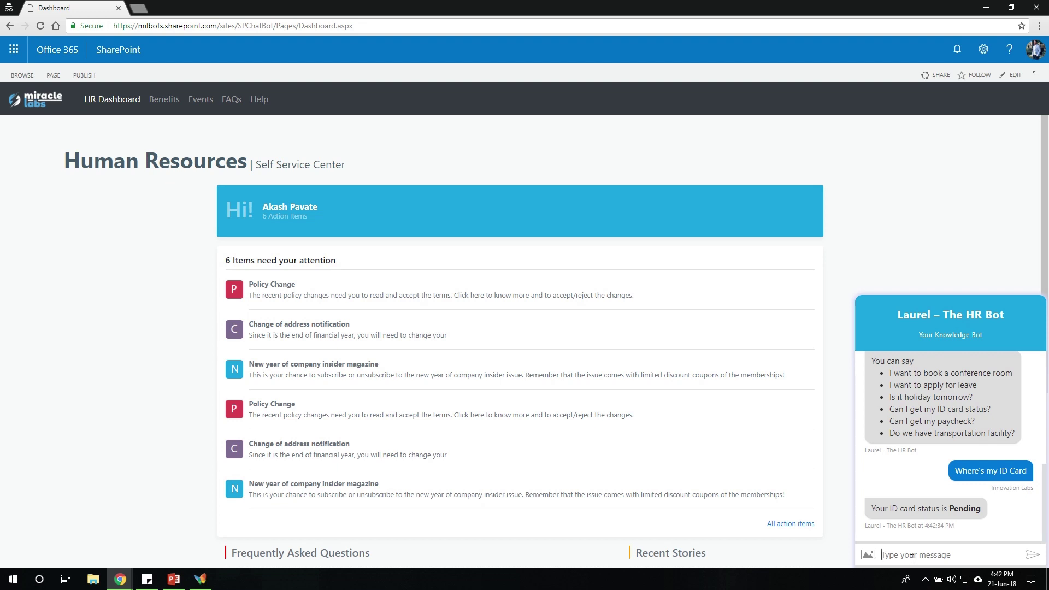
text(where's my paycheck)
key(Return)
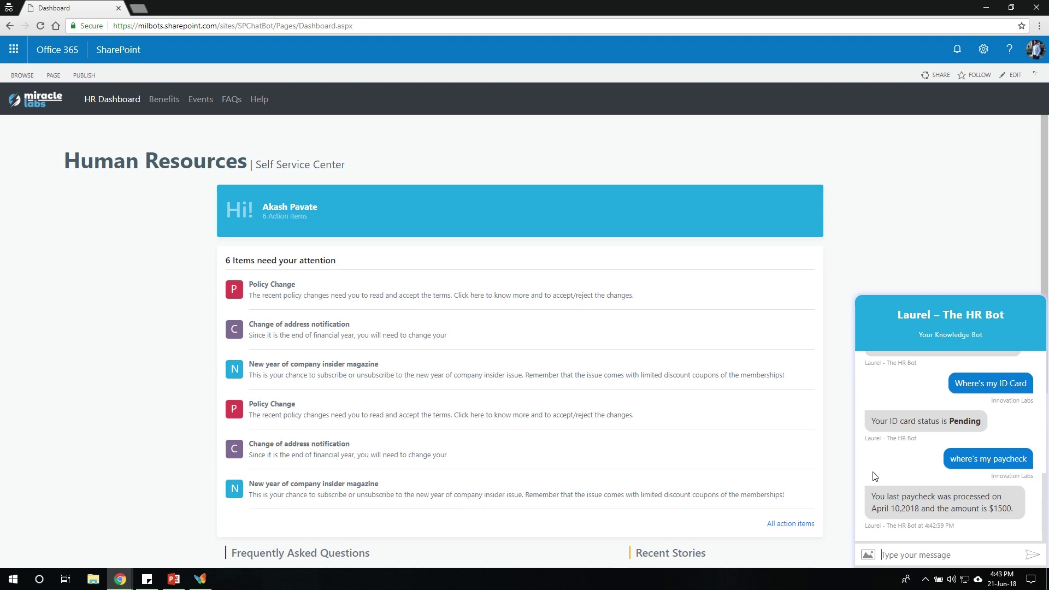
Request a conference room for June 23 2018, 2:00 pm, 60 minutes, 3 people.
text(I want to book a conference room)
key(Return)
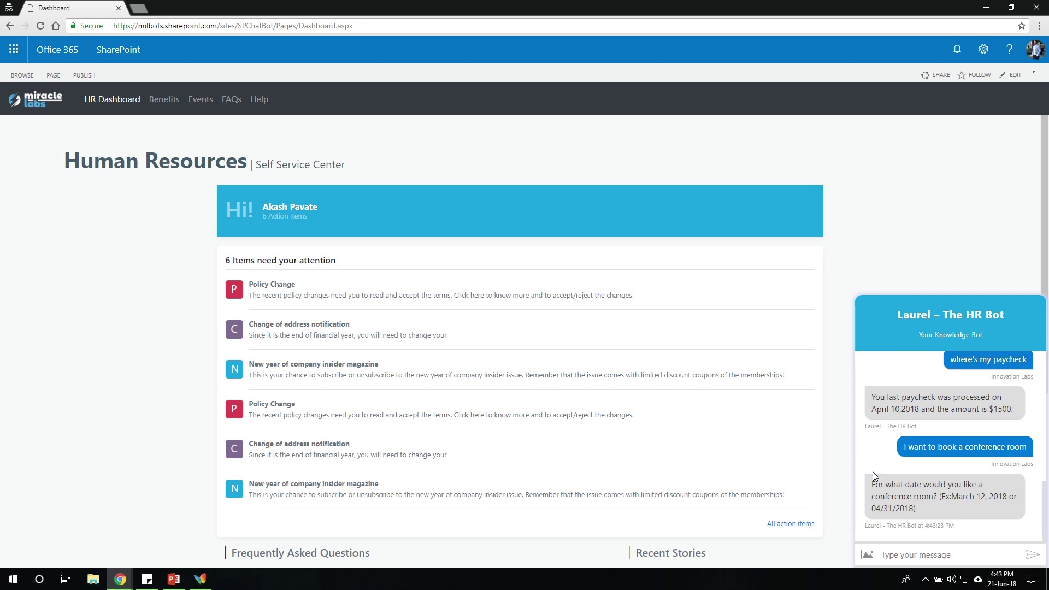
text(June 23 2018)
key(Return)
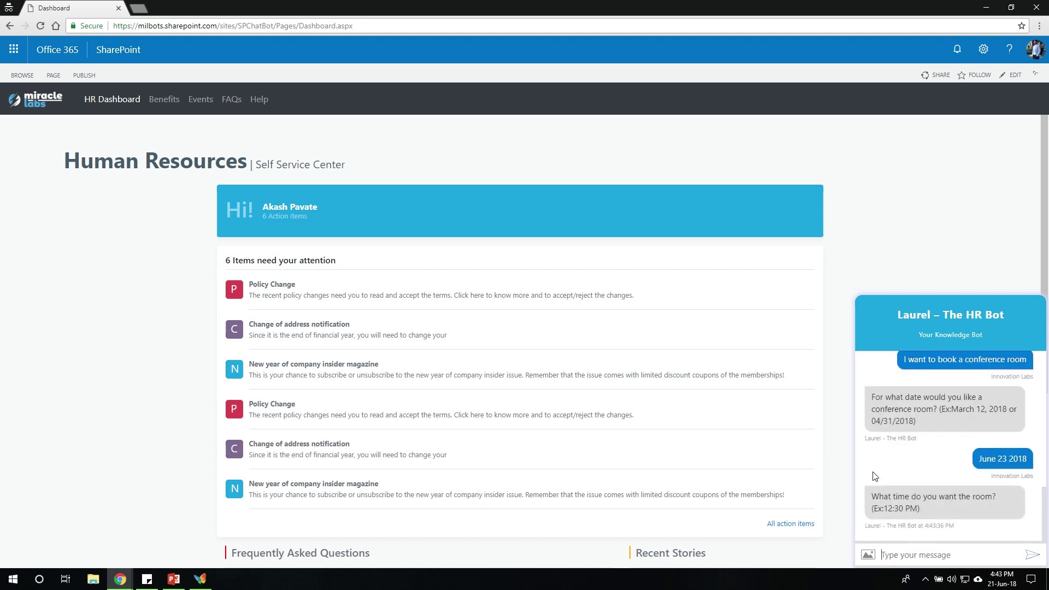
text(2:00 pm)
key(Return)
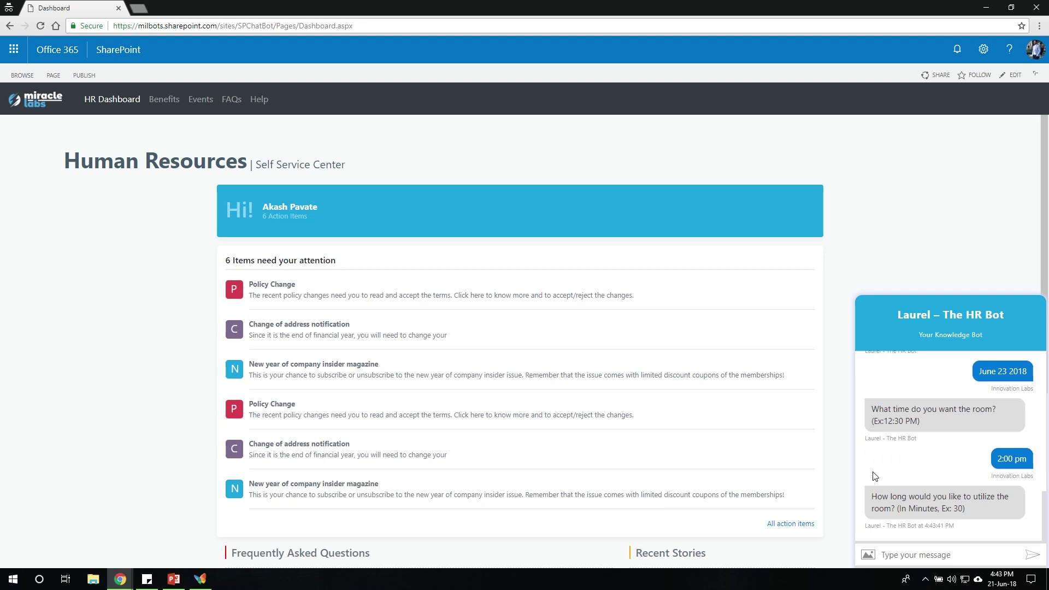
text(60)
key(Return)
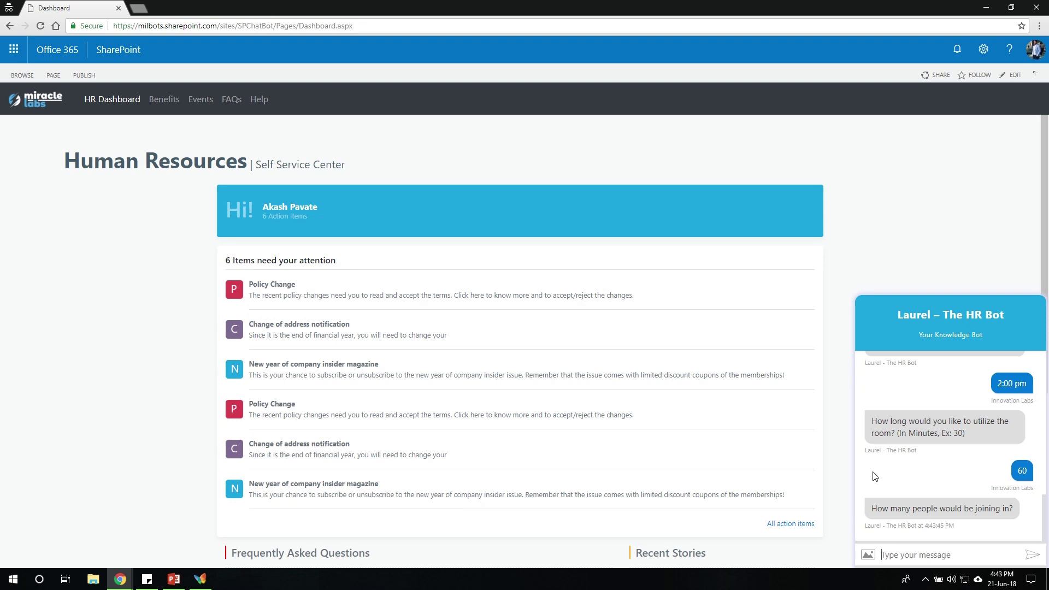
text(3)
key(Return)
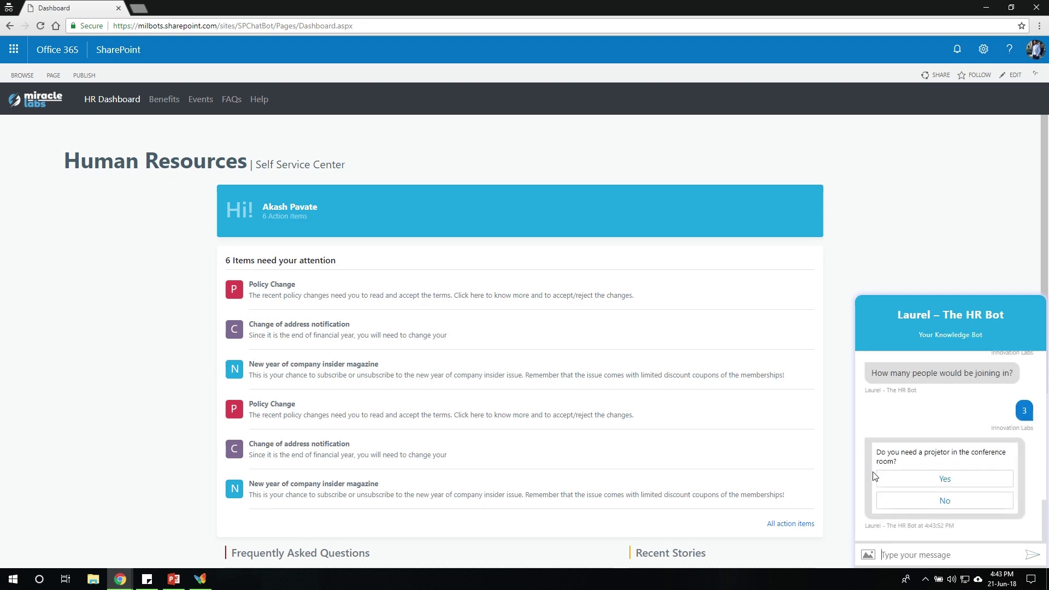
Answer Yes to needing a projector, booking Conference Room 202A.
click(894, 479)
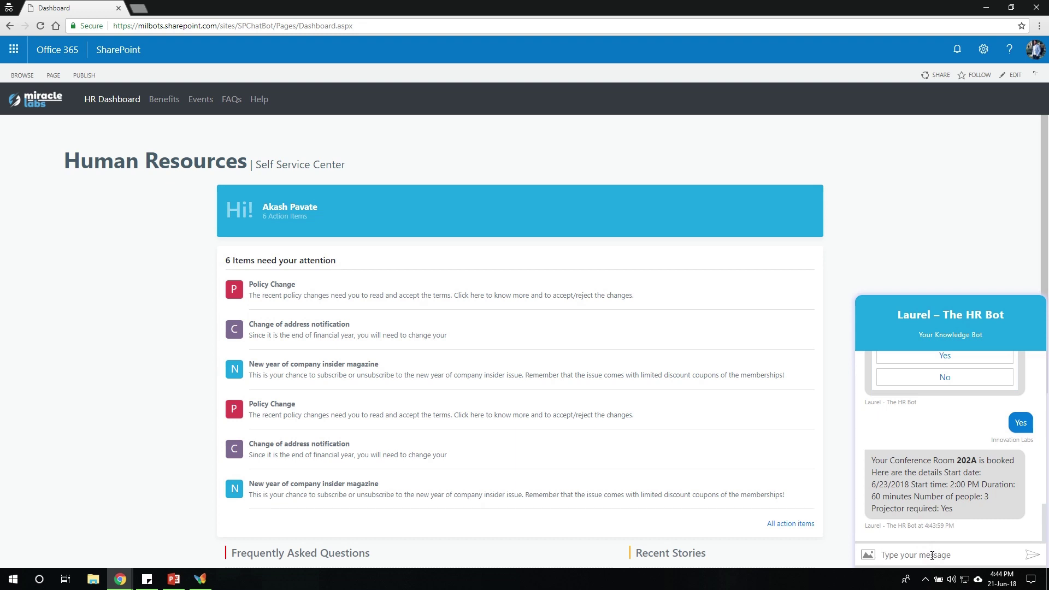
Apply for leave from June 30 2018 to June 30 2018 with reason 'Personal day'.
text(I want to apply leave)
key(Return)
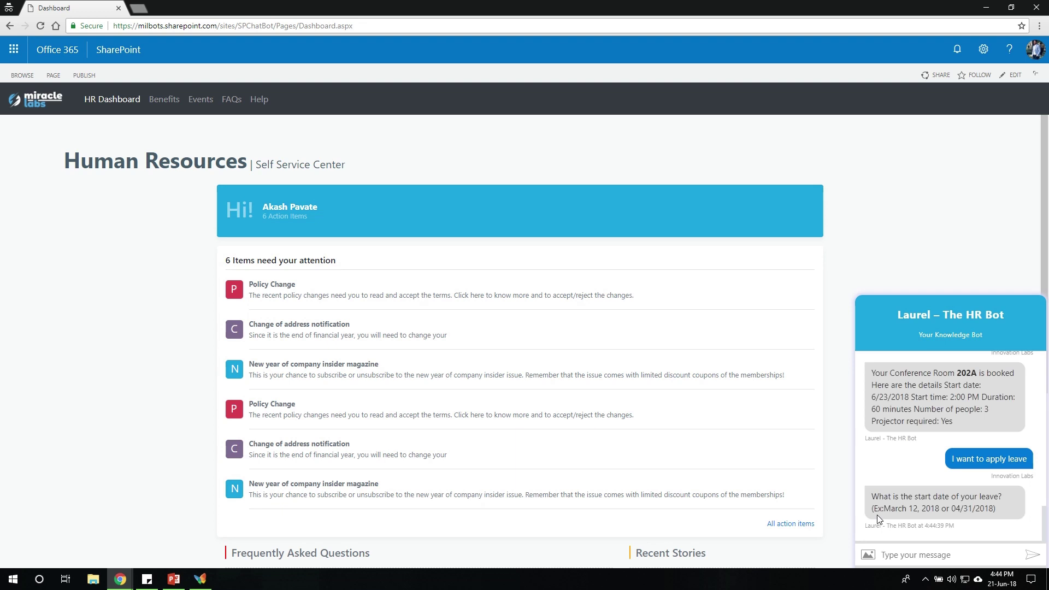
text(June 30 2018)
key(Return)
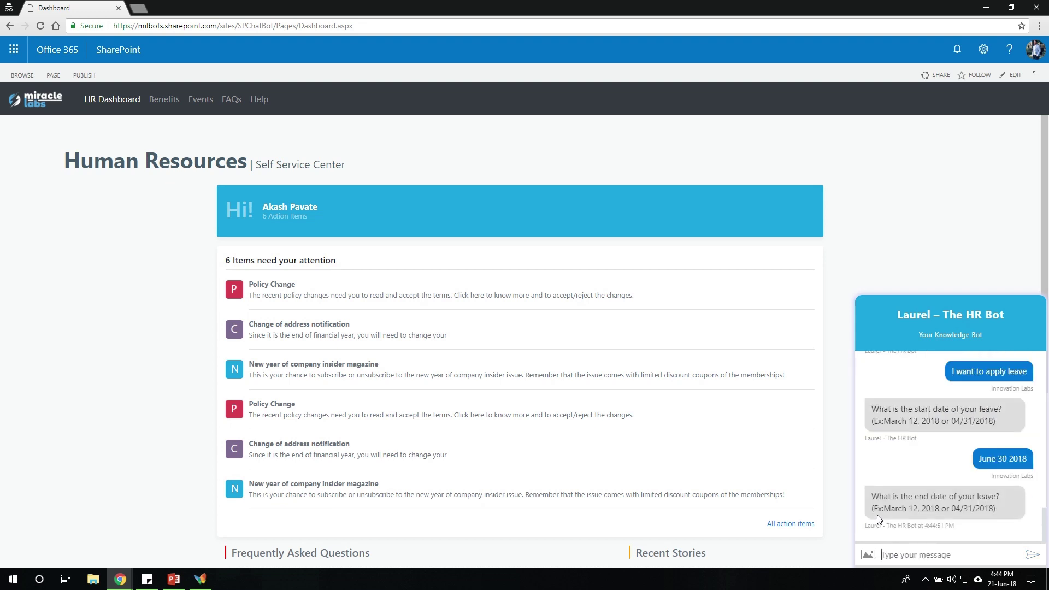
text(June 30 2018)
key(Return)
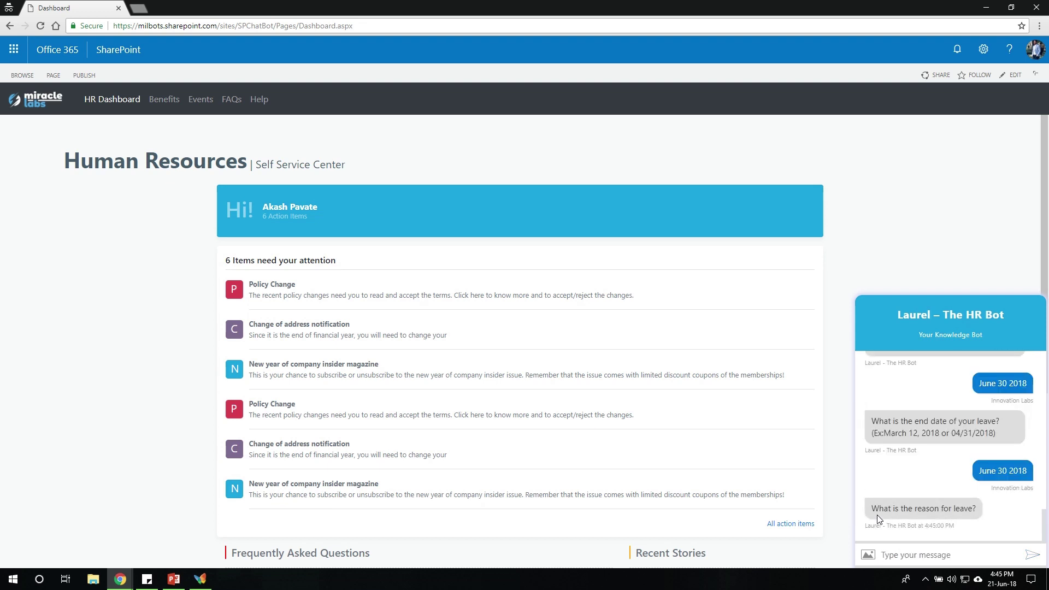
text(Personal day)
key(Return)
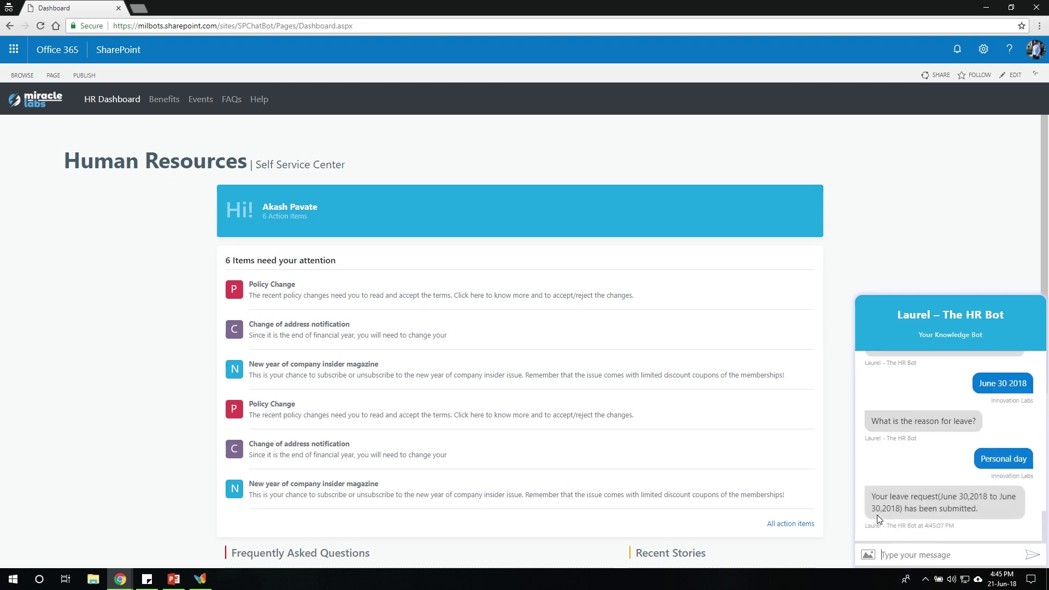